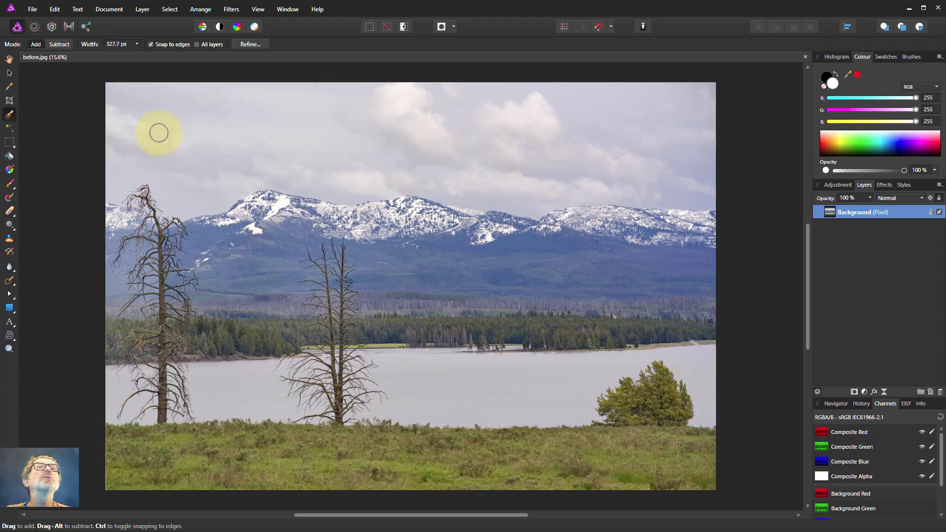
- Select the whole sky with the Selection Brush and refine the selection's edge around the top of the tall dead tree
mouse_move(139, 133)
left_mouse_down()
mouse_move(182, 146)
mouse_move(162, 108)
mouse_move(124, 90)
left_mouse_up()
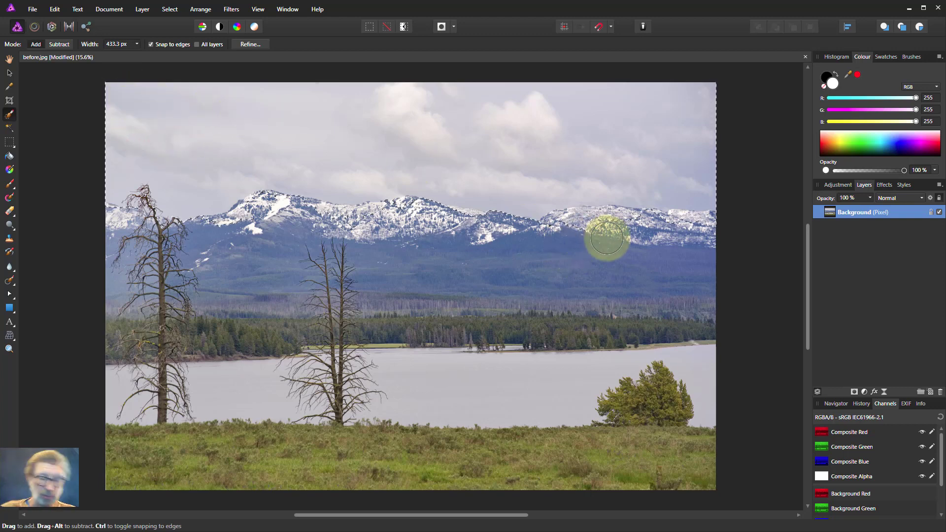
mouse_move(607, 239)
left_mouse_down()
mouse_move(697, 232)
mouse_move(576, 222)
mouse_move(519, 239)
mouse_move(481, 234)
mouse_move(463, 216)
mouse_move(383, 215)
mouse_move(401, 213)
mouse_move(410, 213)
mouse_move(341, 230)
mouse_move(323, 220)
mouse_move(255, 223)
mouse_move(182, 251)
mouse_move(144, 219)
mouse_move(123, 273)
left_mouse_up()
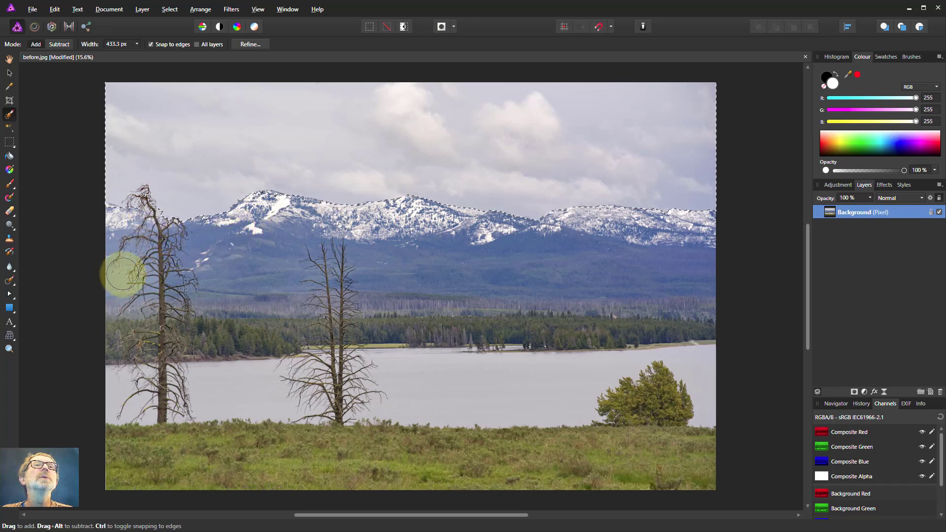
left_click(240, 47)
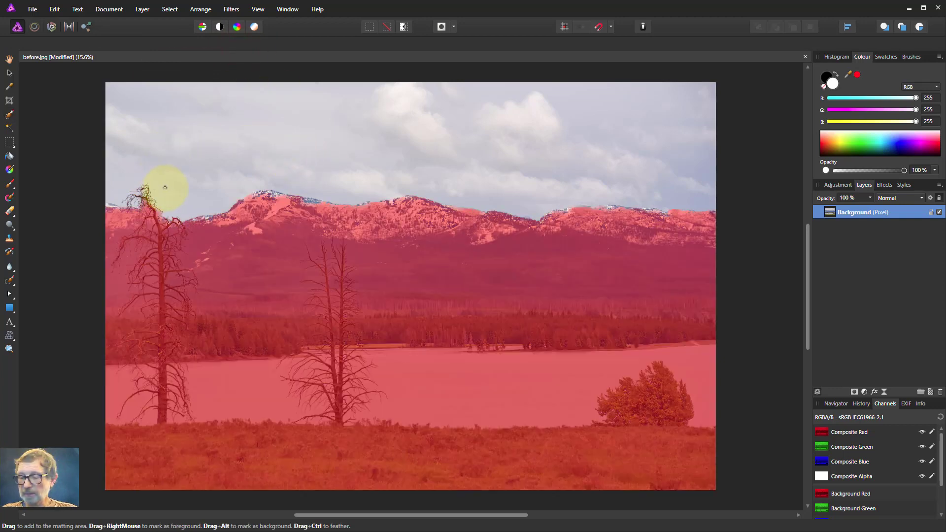
mouse_move(136, 189)
left_mouse_down()
mouse_move(176, 212)
mouse_move(135, 194)
left_mouse_up()
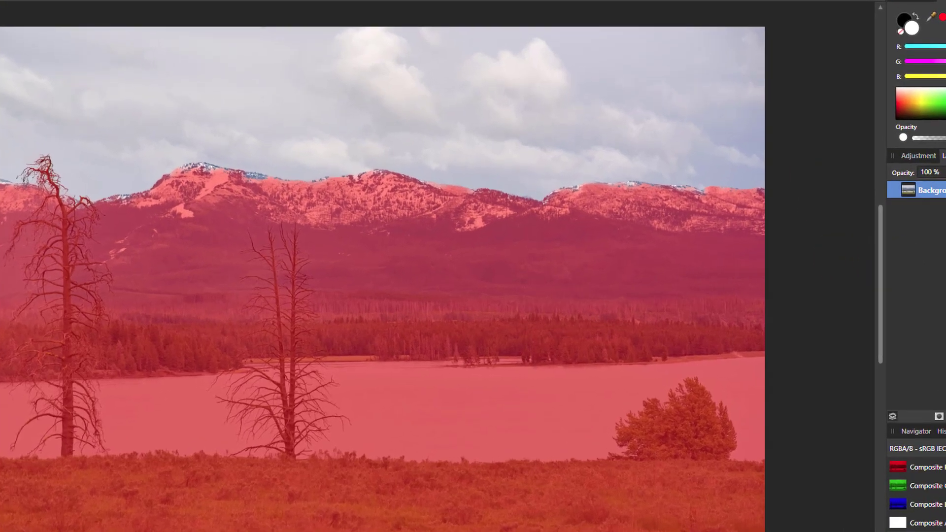
- Mark the highest snowy peak as background in the selection refinement
left_click_drag(836, 531, 768, 266)
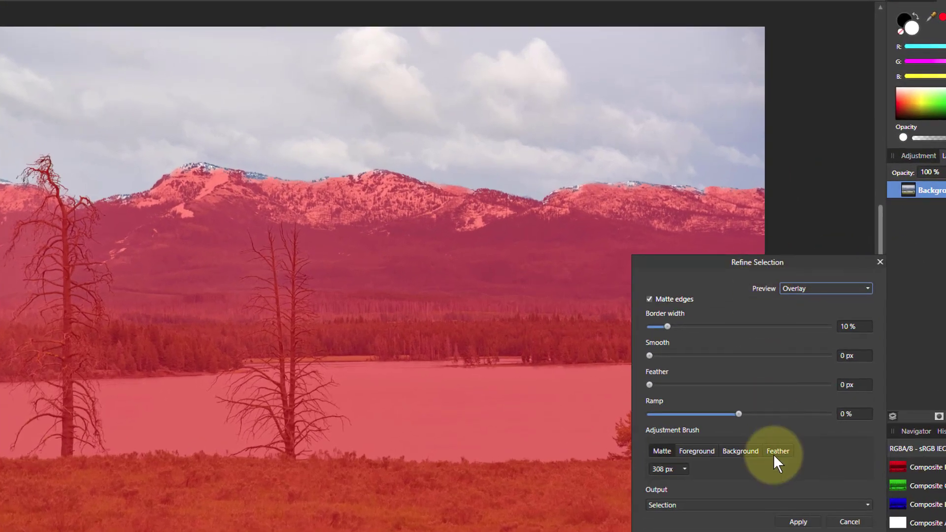
left_click(734, 453)
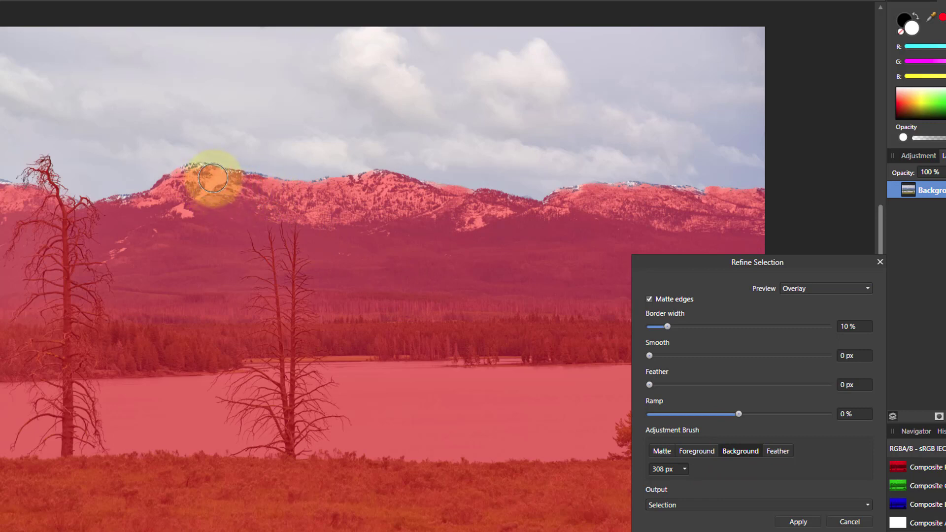
left_click(191, 179)
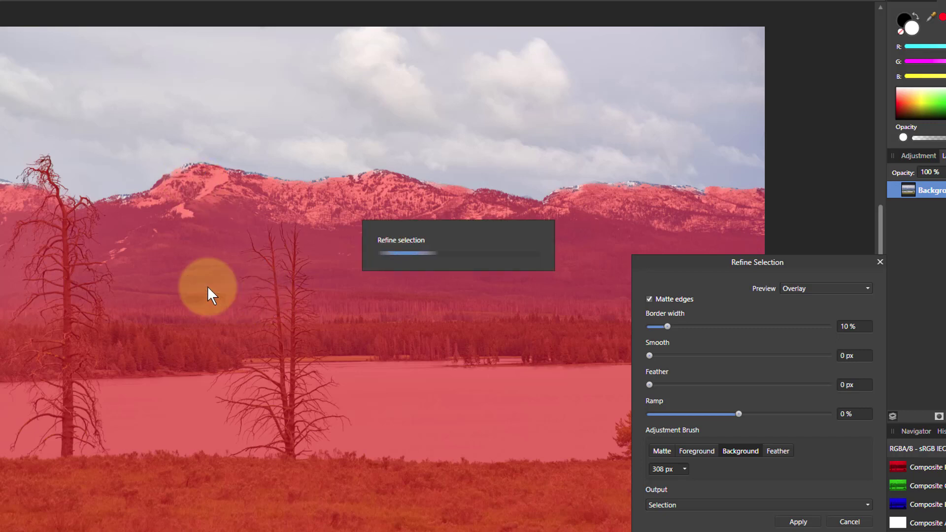
- Paint the mountain ridge line with the Matte adjustment brush and apply the refinement with output set to Selection
left_click(661, 453)
mouse_move(313, 152)
left_mouse_down()
mouse_move(275, 160)
mouse_move(277, 176)
mouse_move(176, 158)
mouse_move(157, 183)
left_mouse_up()
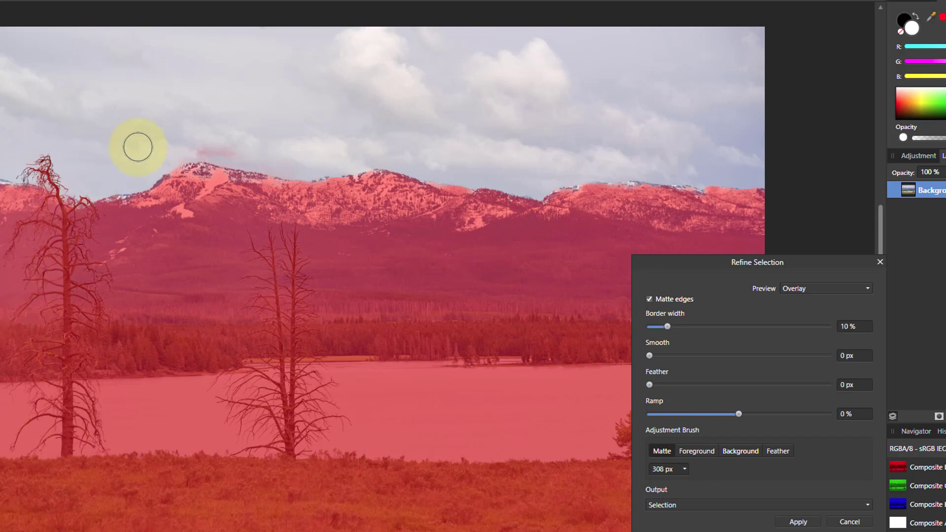
left_click_drag(177, 147, 259, 152)
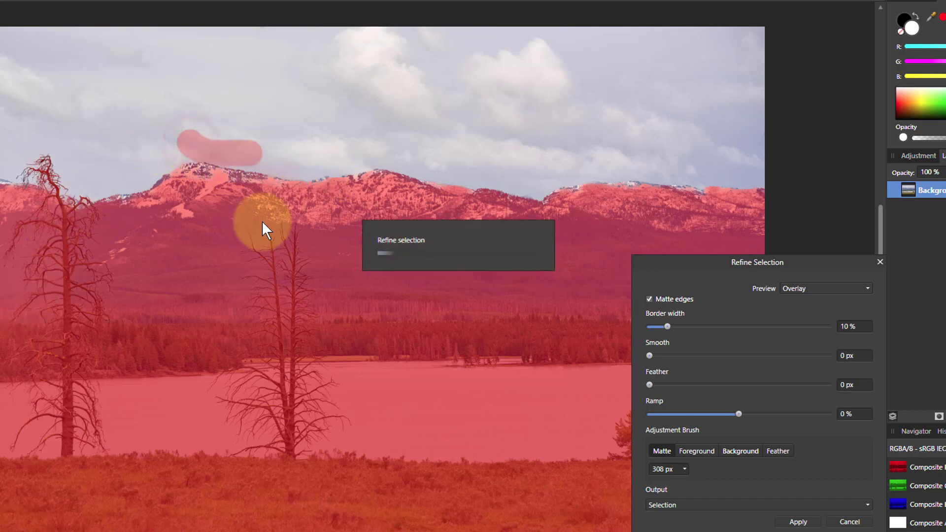
left_click_drag(127, 190, 106, 194)
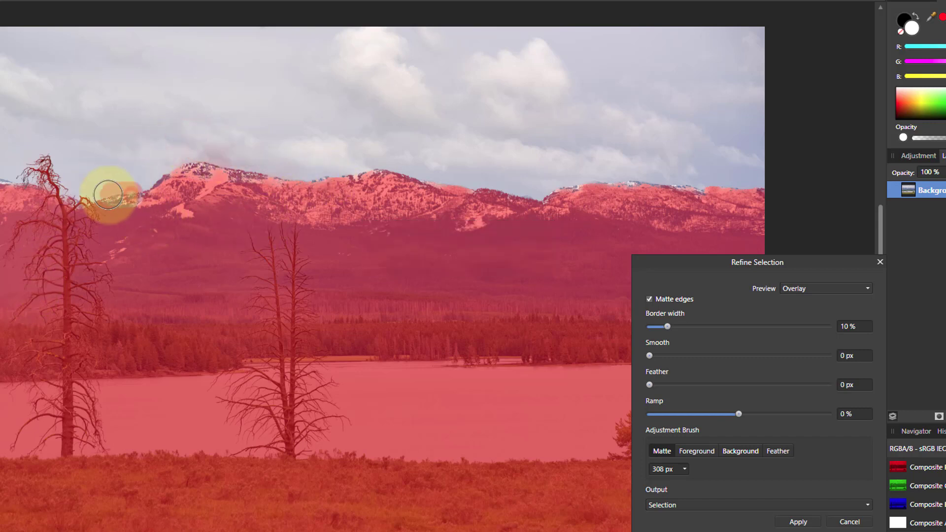
left_click(10, 179)
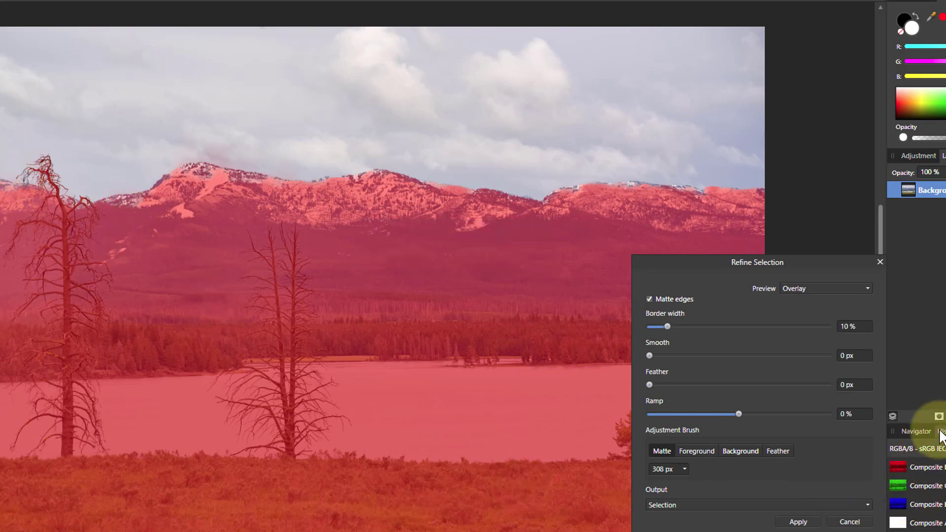
left_click(798, 522)
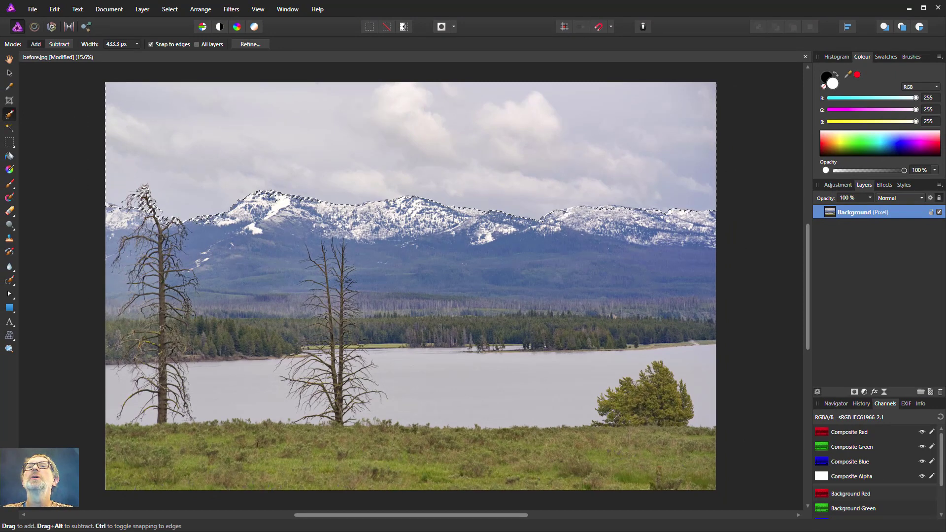
- Add a Curves adjustment masked to the sky selection, deselect, and expand the Background layer to show the adjustment
key("ctrl+m")
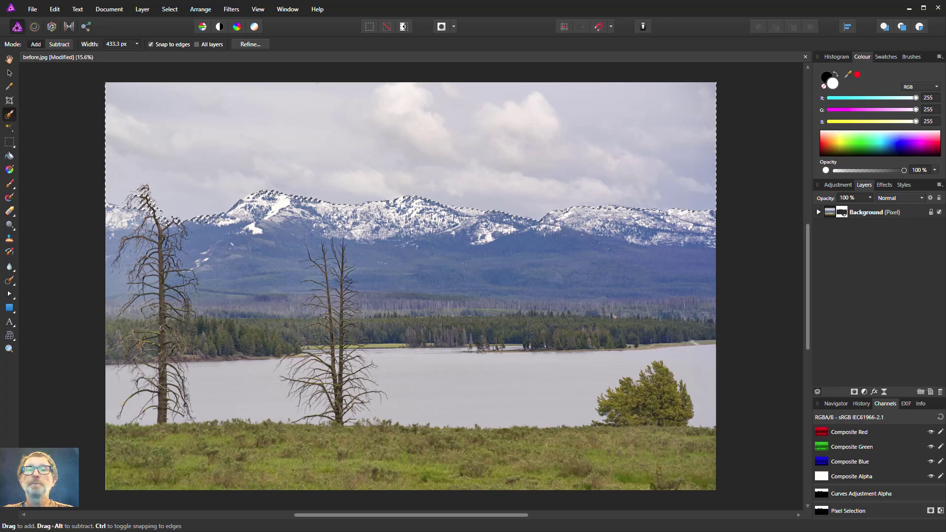
left_click_drag(736, 118, 787, 128)
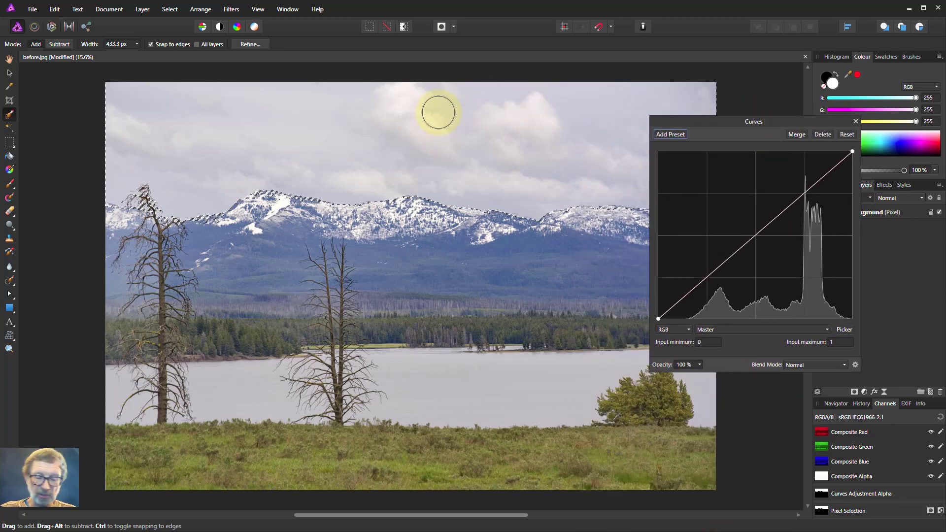
key("ctrl+d")
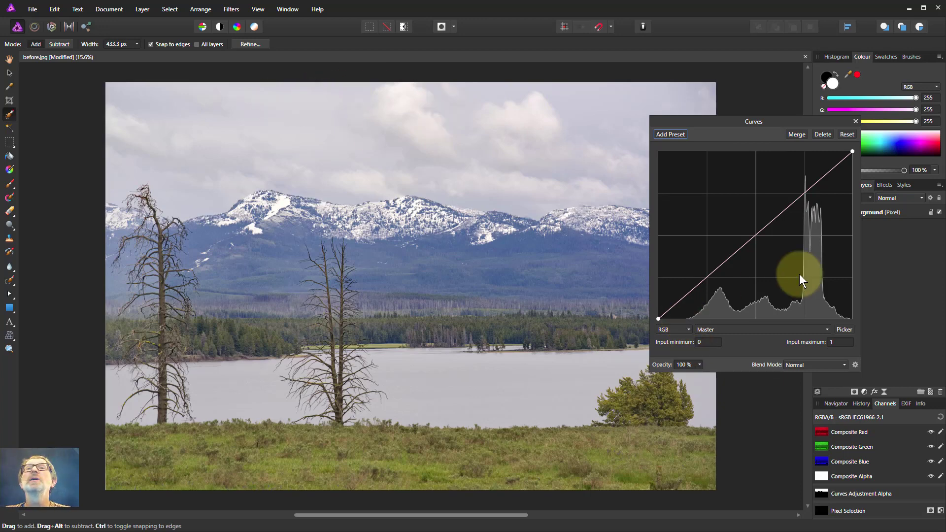
left_click_drag(768, 128, 638, 171)
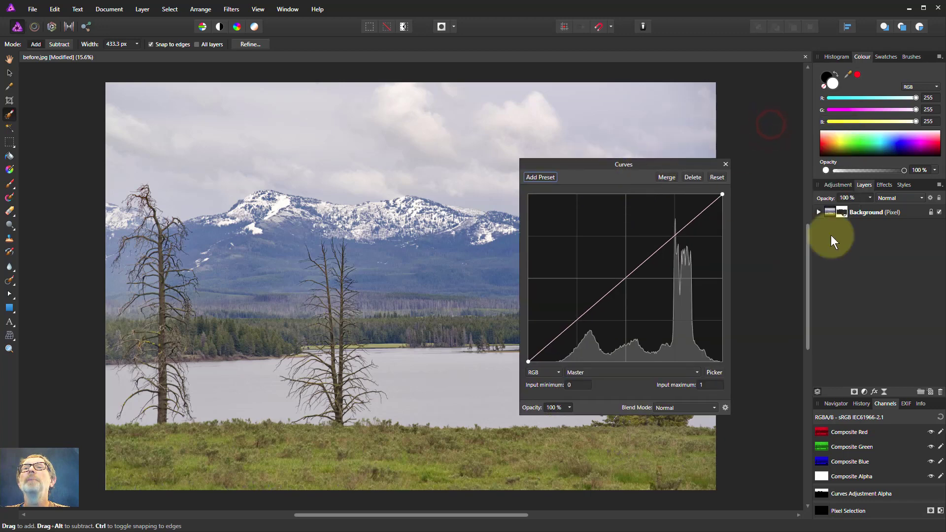
left_click(819, 212)
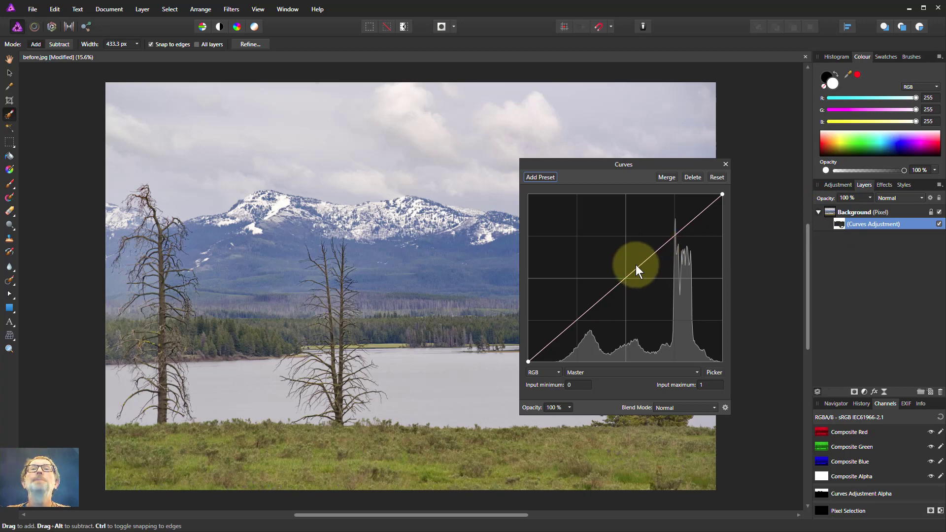
- Darken the sky by pulling the middle of the Master curve slightly down, and close the Curves settings
left_click_drag(639, 267, 646, 276)
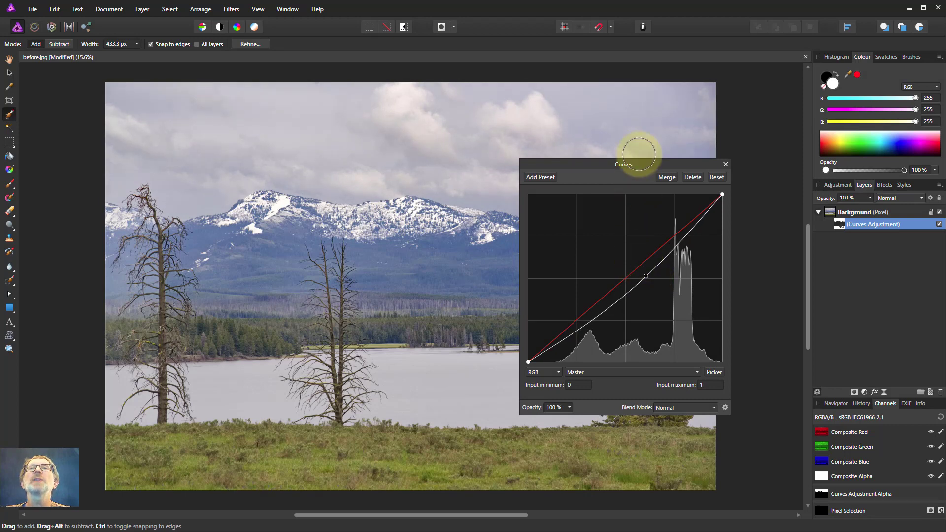
left_click_drag(649, 164, 806, 196)
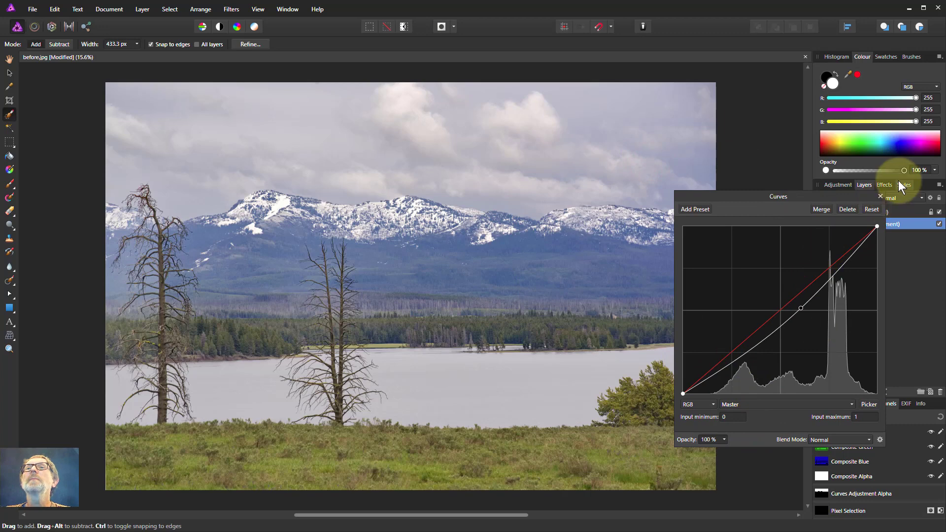
left_click(880, 196)
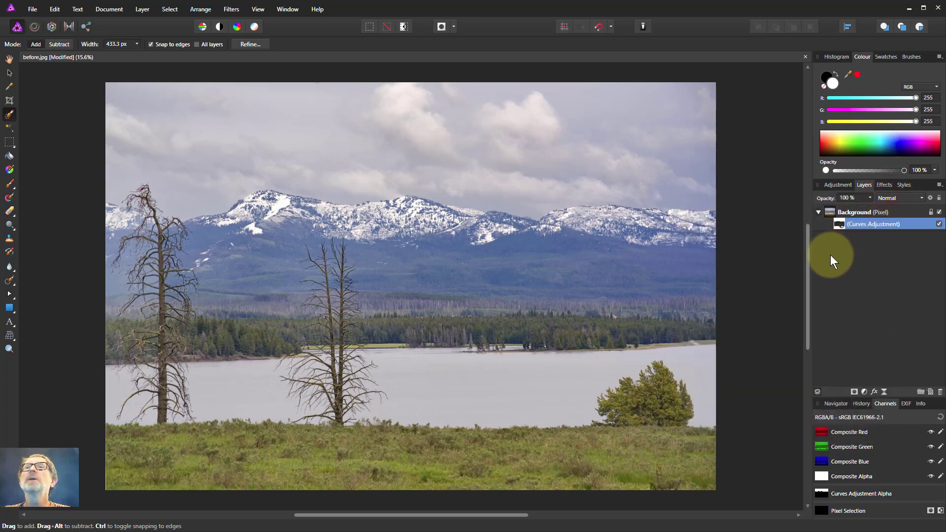
- Duplicate the sky's Curves adjustment and invert the copy's mask so that it affects only the landscape
key("ctrl+j")
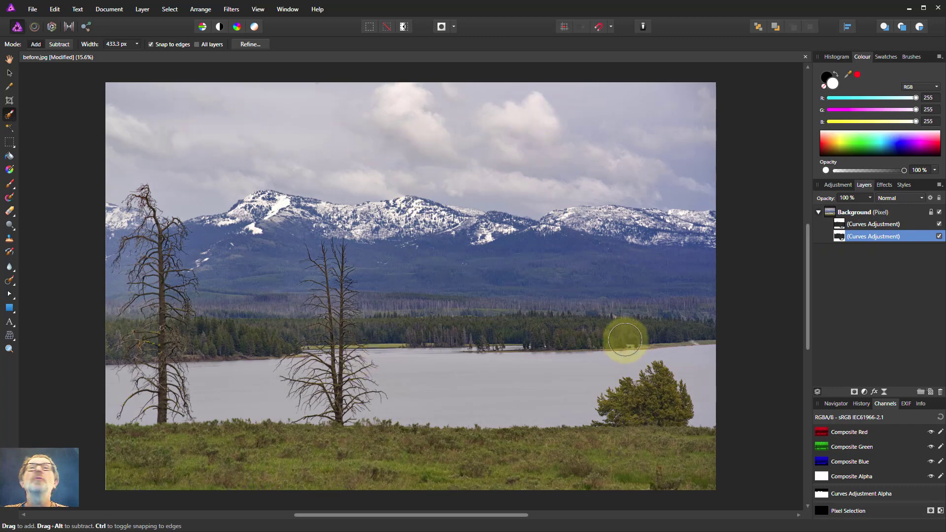
double_click(850, 233)
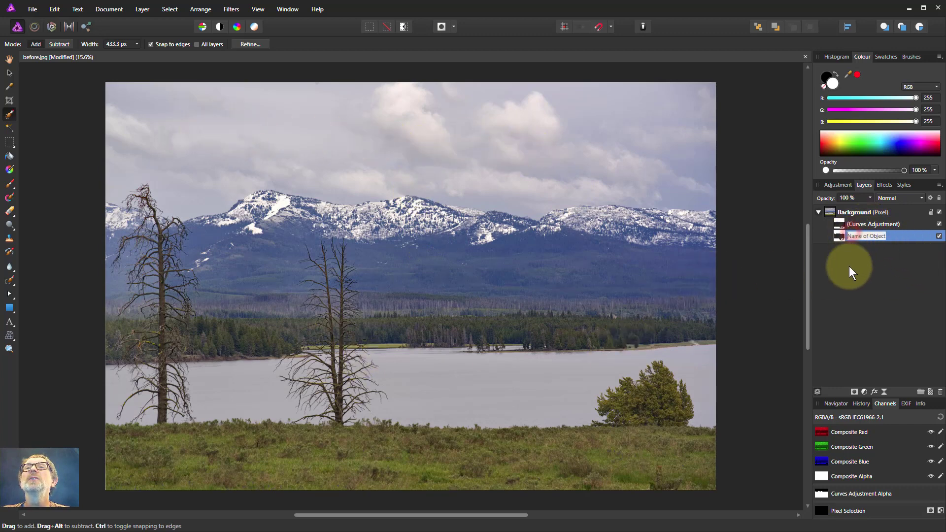
key("Return")
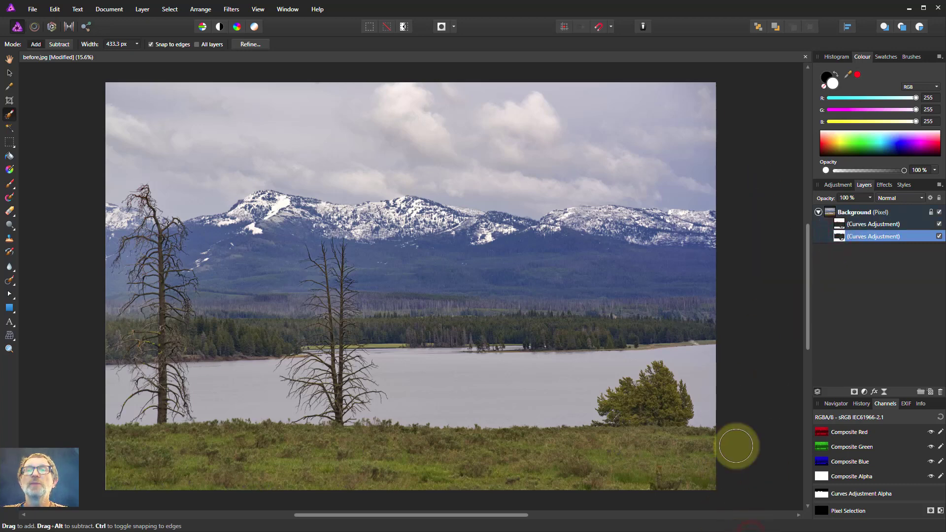
- Reset the duplicated adjustment's curve and shape a gentle S-curve with raised highlights and lowered shadows to add contrast to the landscape
left_click_drag(744, 531, 778, 256)
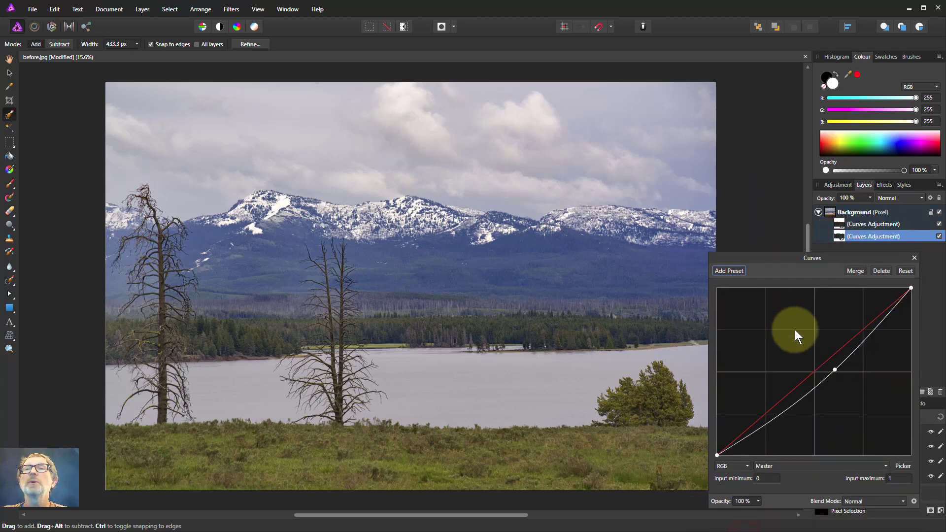
left_click(906, 271)
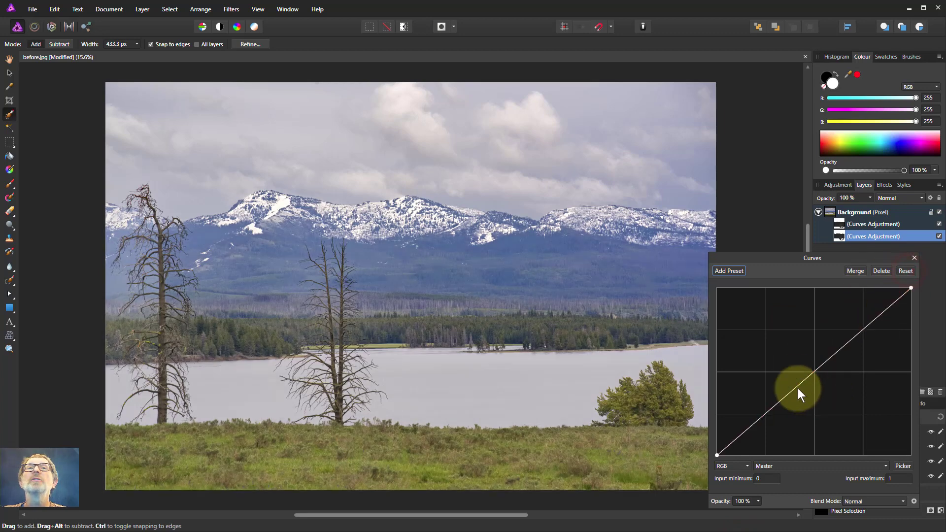
left_click_drag(850, 341, 848, 338)
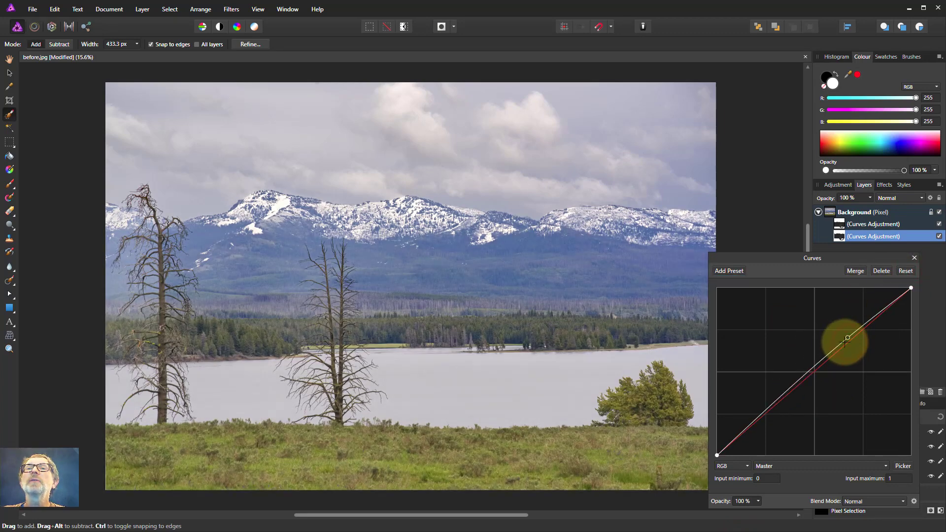
left_click_drag(789, 391, 787, 407)
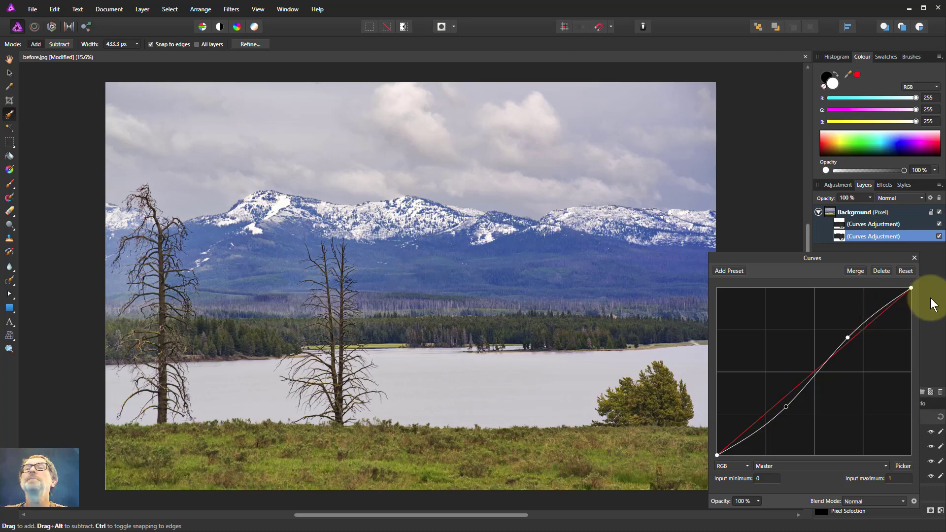
left_click(914, 258)
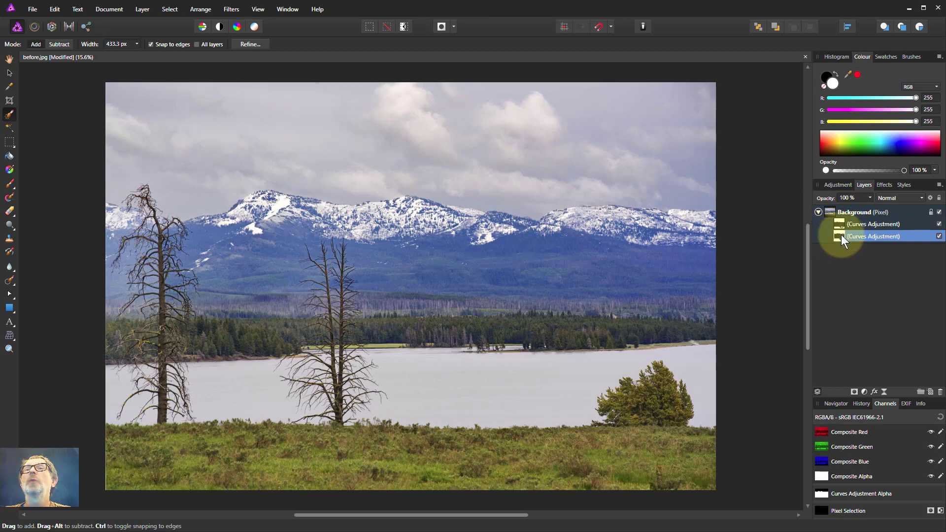
- Compare the photo before and after by hiding both Curves adjustments and showing them again
left_click(938, 223)
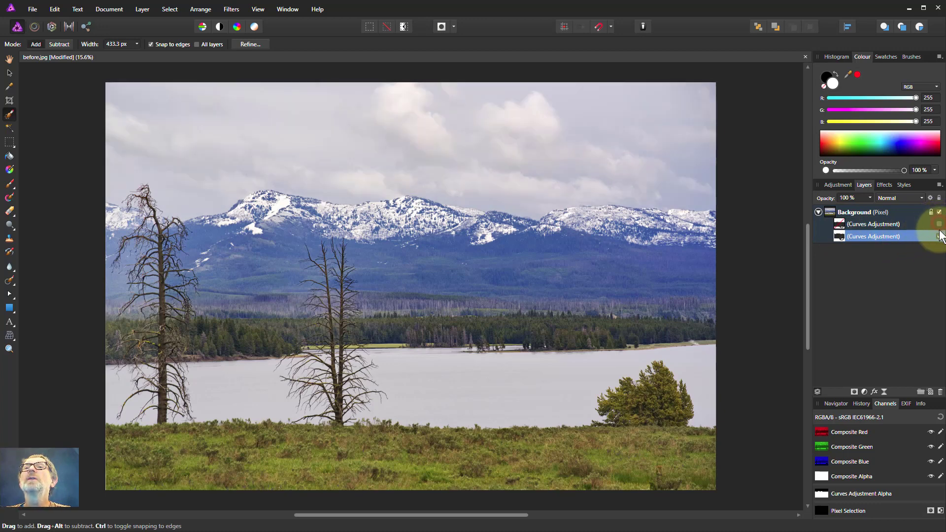
left_click(939, 236)
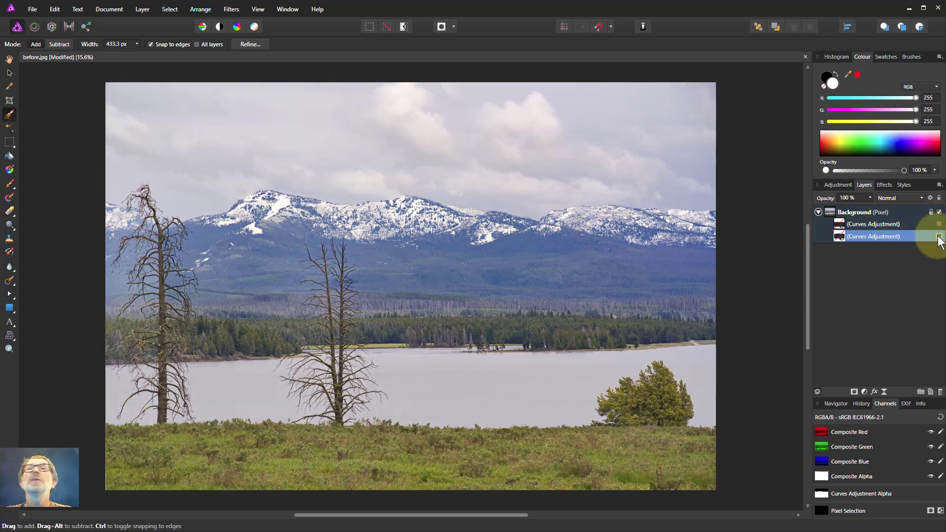
left_click(939, 236)
left_click(939, 224)
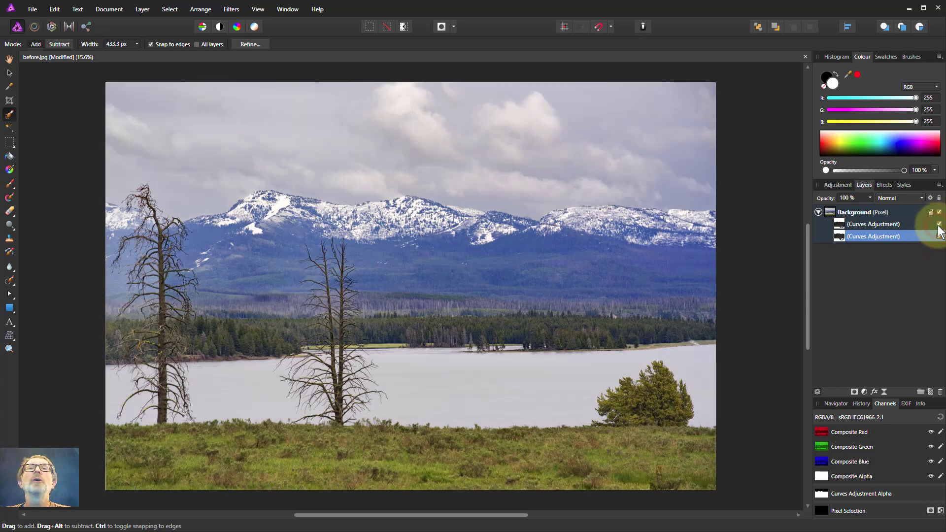